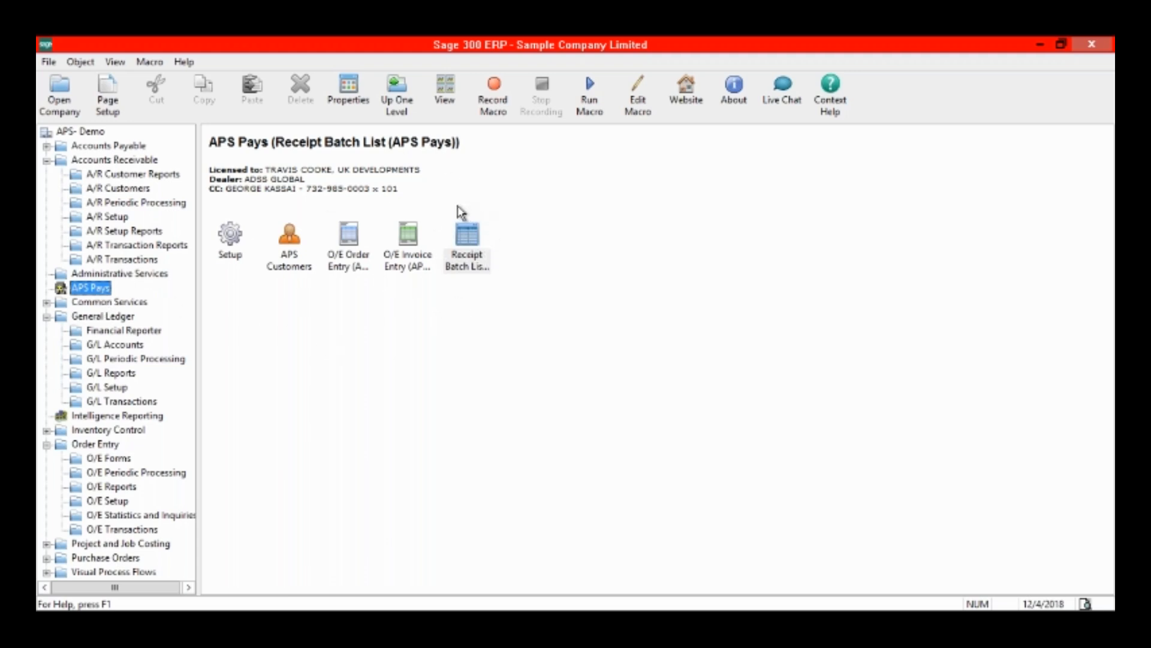
Review the APS Pays setup, including credentials, default settings and Level III processing, and close it without saving.
left_click(240, 239)
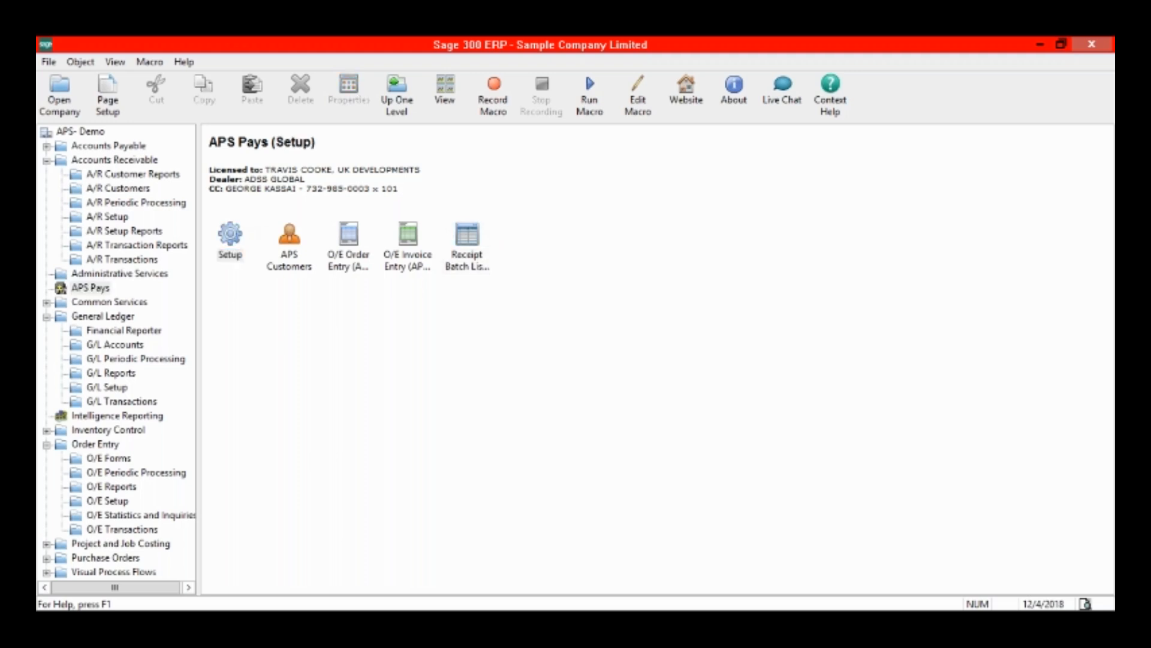
left_click_drag(464, 120, 353, 118)
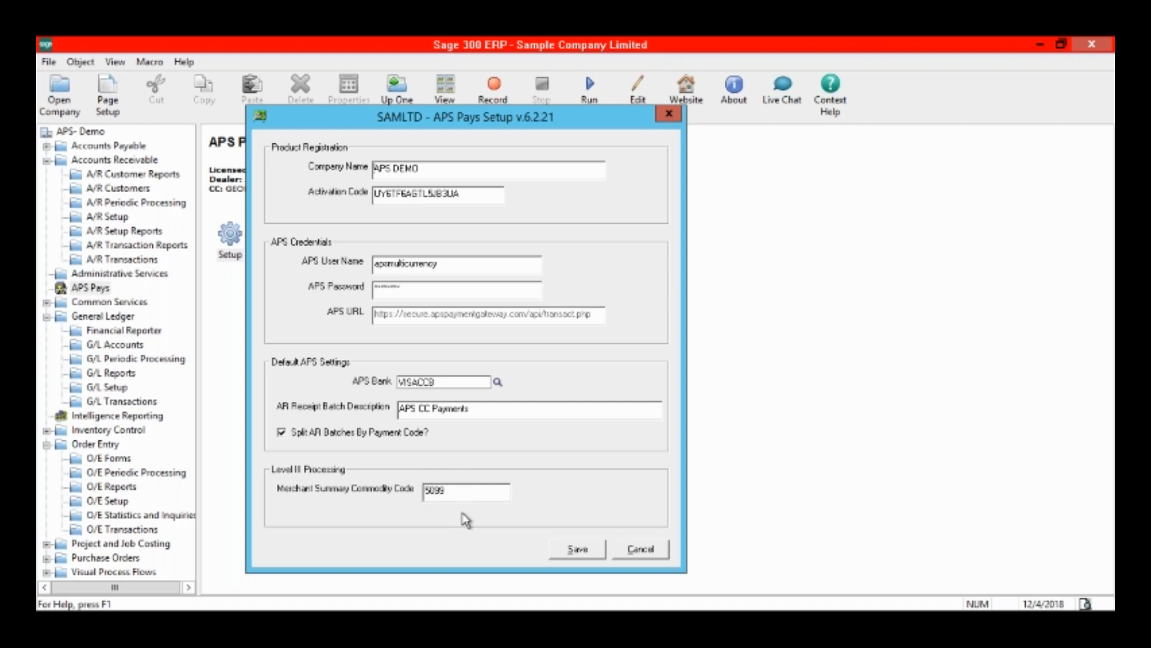
left_click(640, 550)
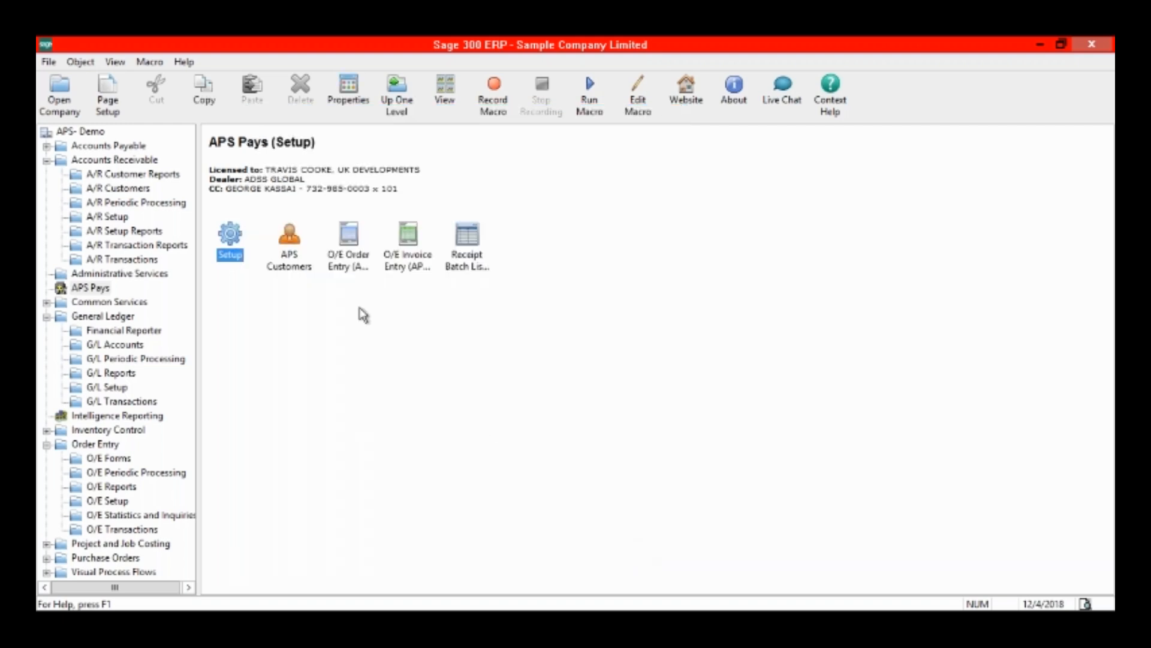
Open APS Customers and load the third customer in the customer list.
double_click(293, 258)
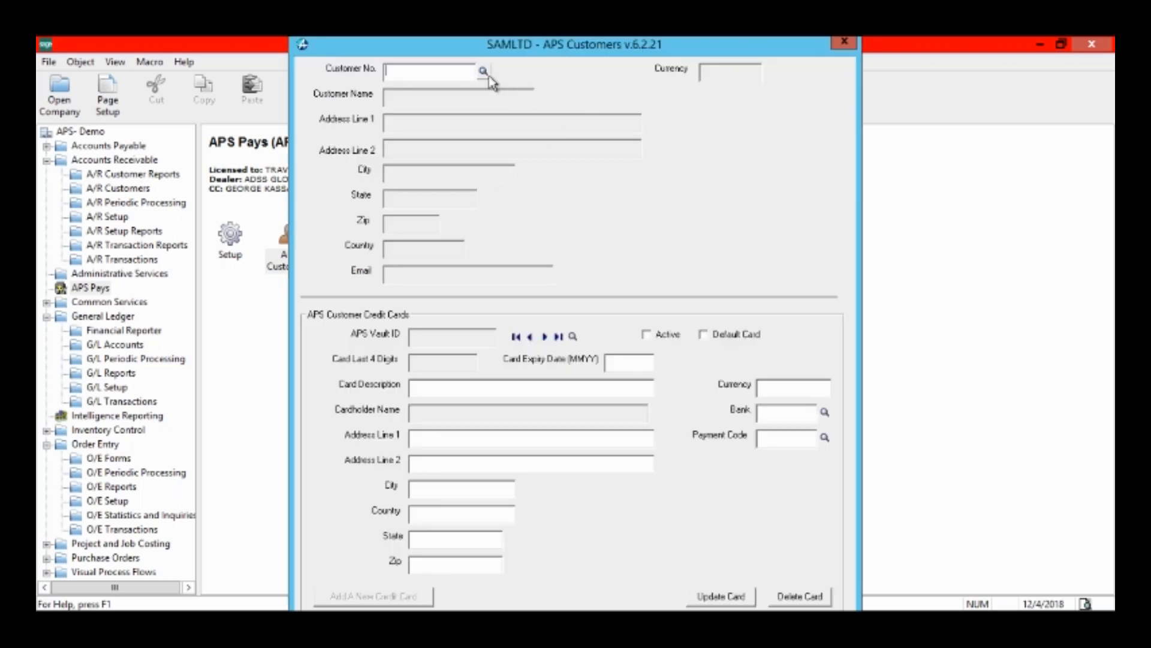
left_click(485, 73)
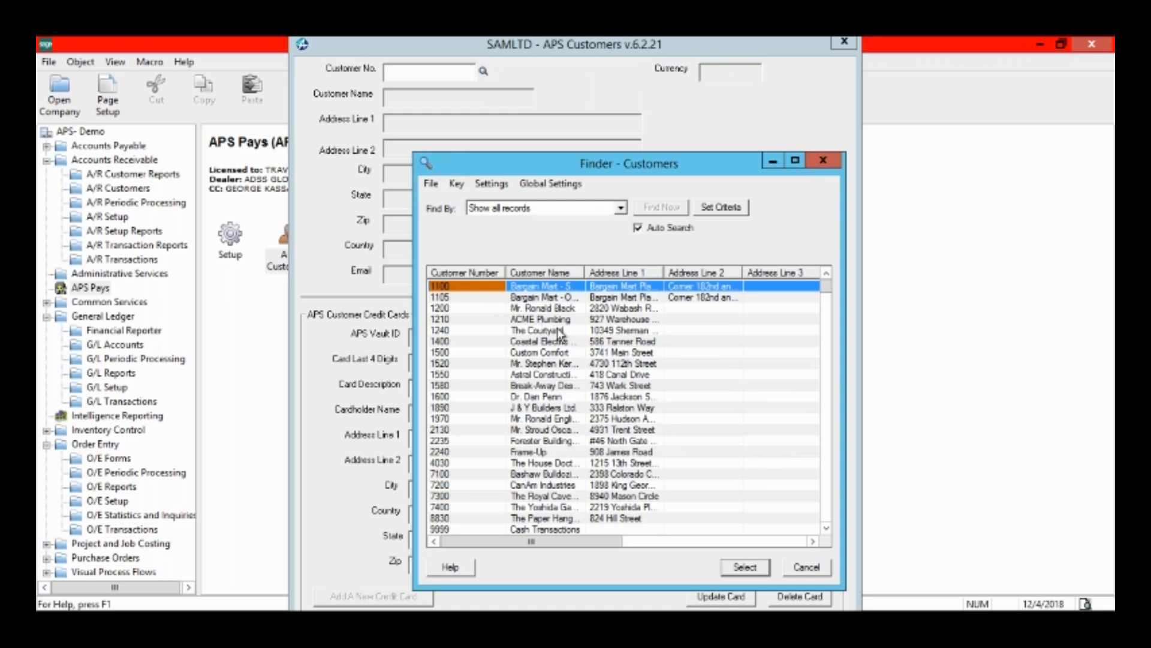
key("Down")
key("Down")
key("Down")
key("Down")
key("Down")
key("Down")
key("Down")
key("Down")
key("Down")
key("Down")
key("Down")
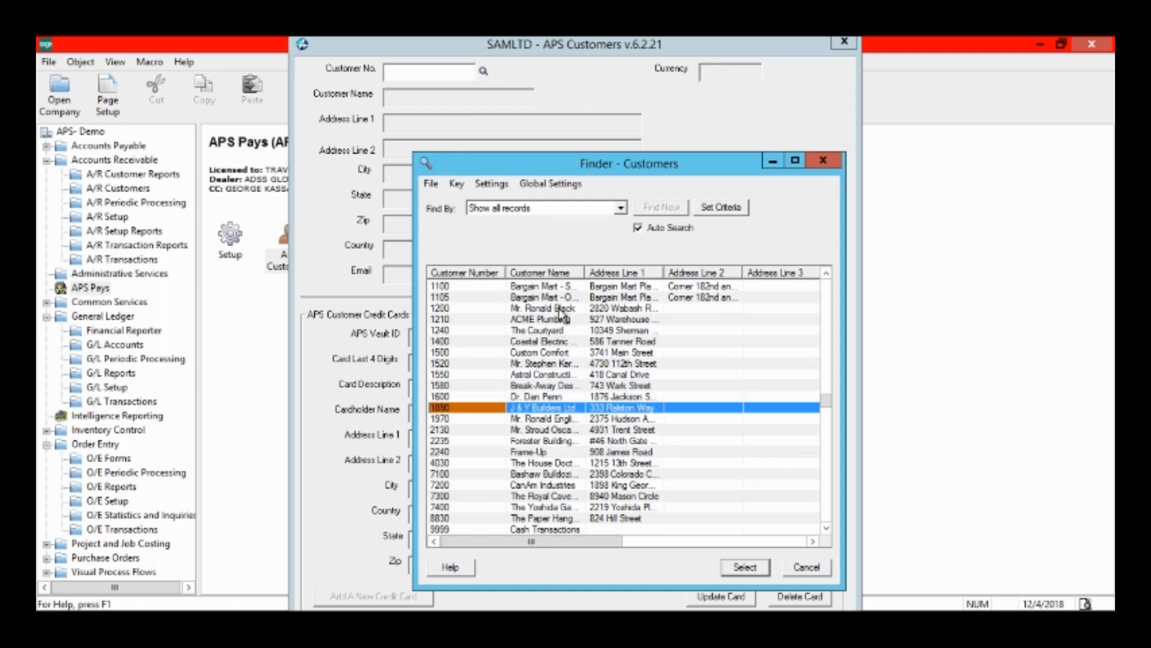
double_click(561, 313)
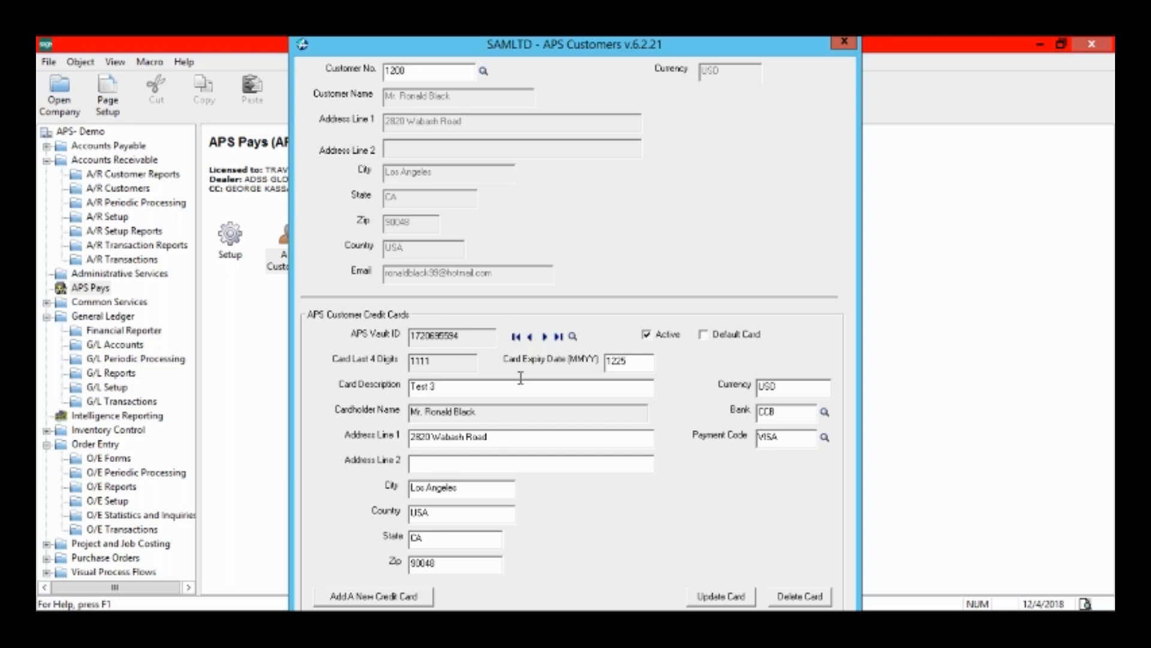
Examine the customer's saved cards and the new credit card registration form, and leave the customer record without adding a card.
left_click(573, 337)
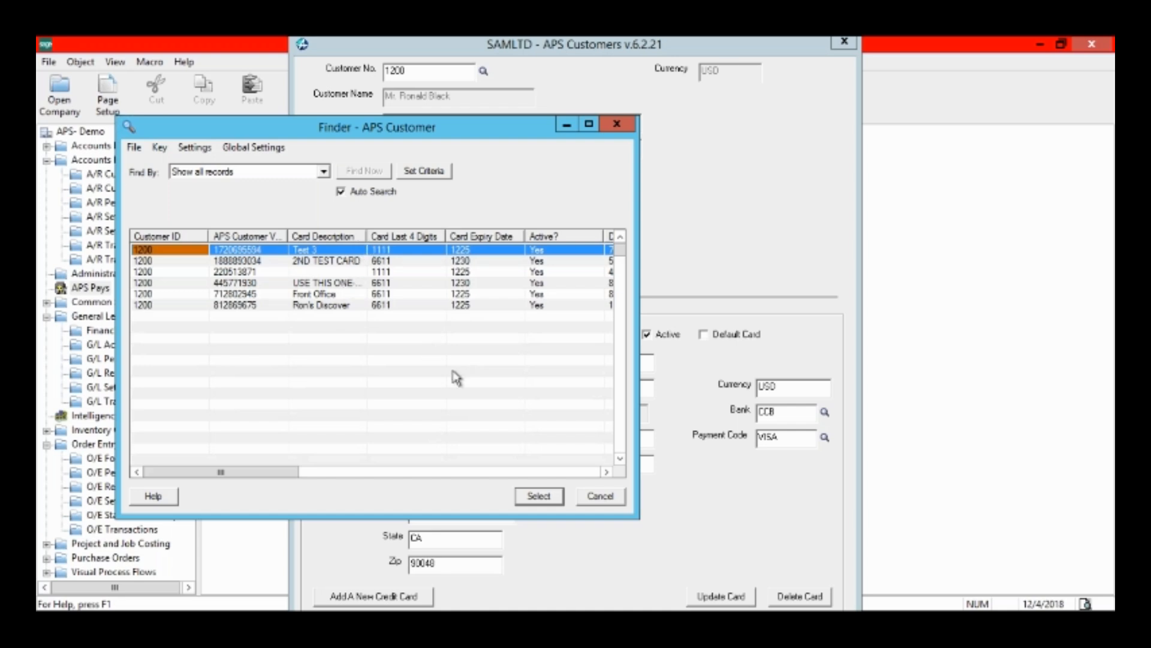
left_click(602, 497)
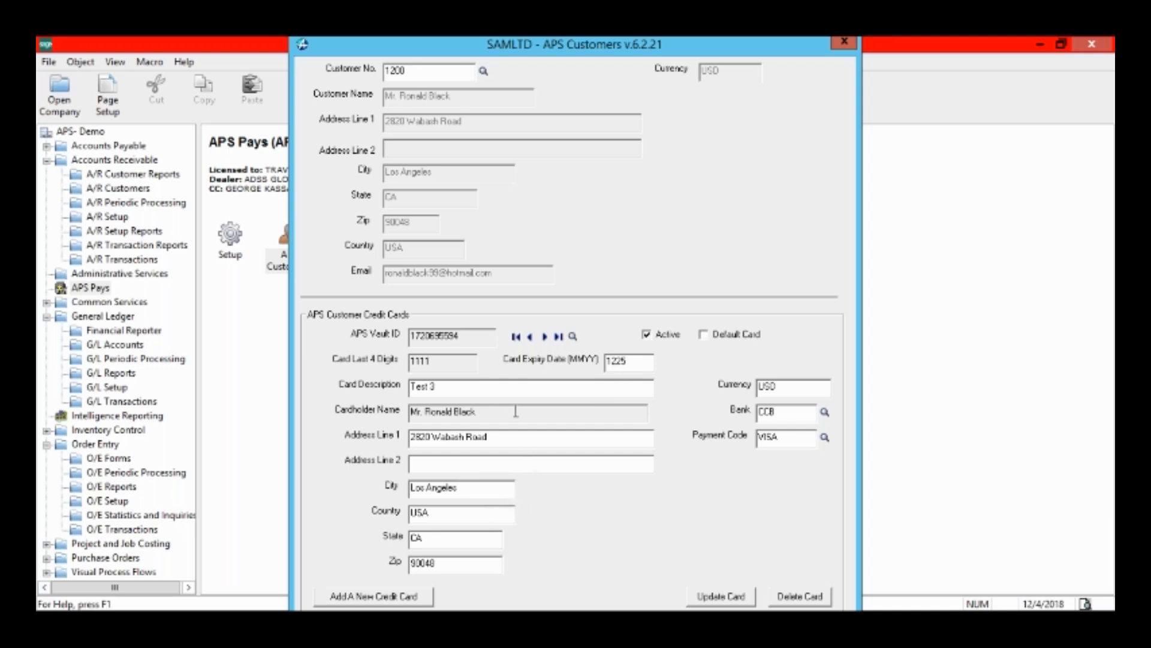
left_click(474, 561)
left_click(403, 598)
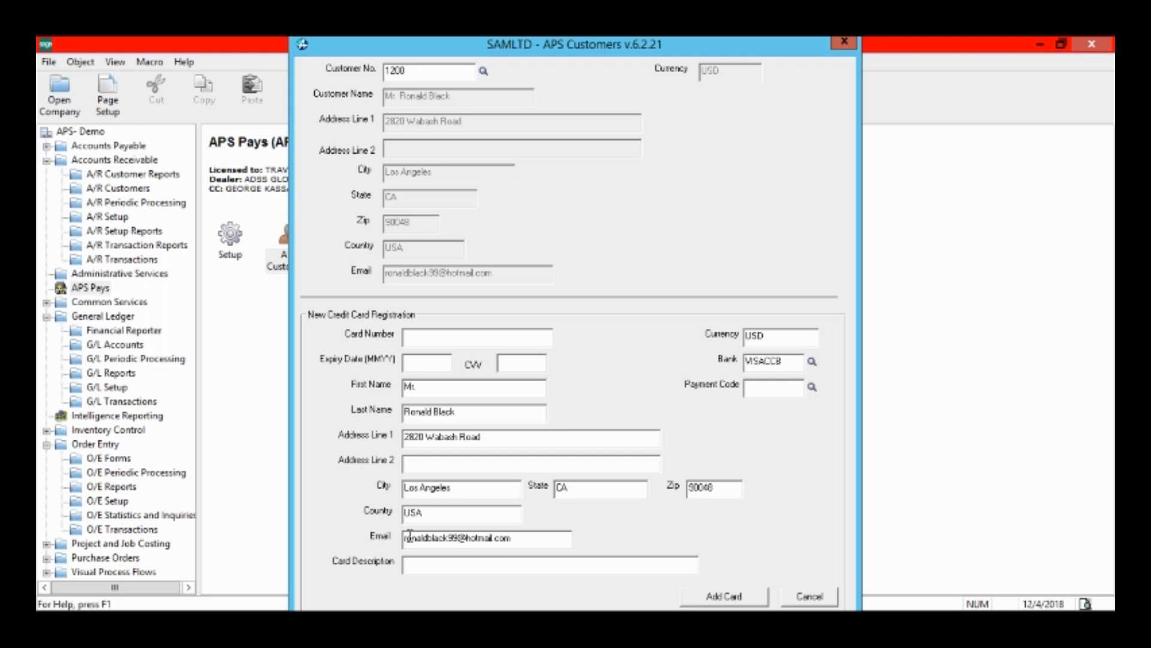
left_click(809, 595)
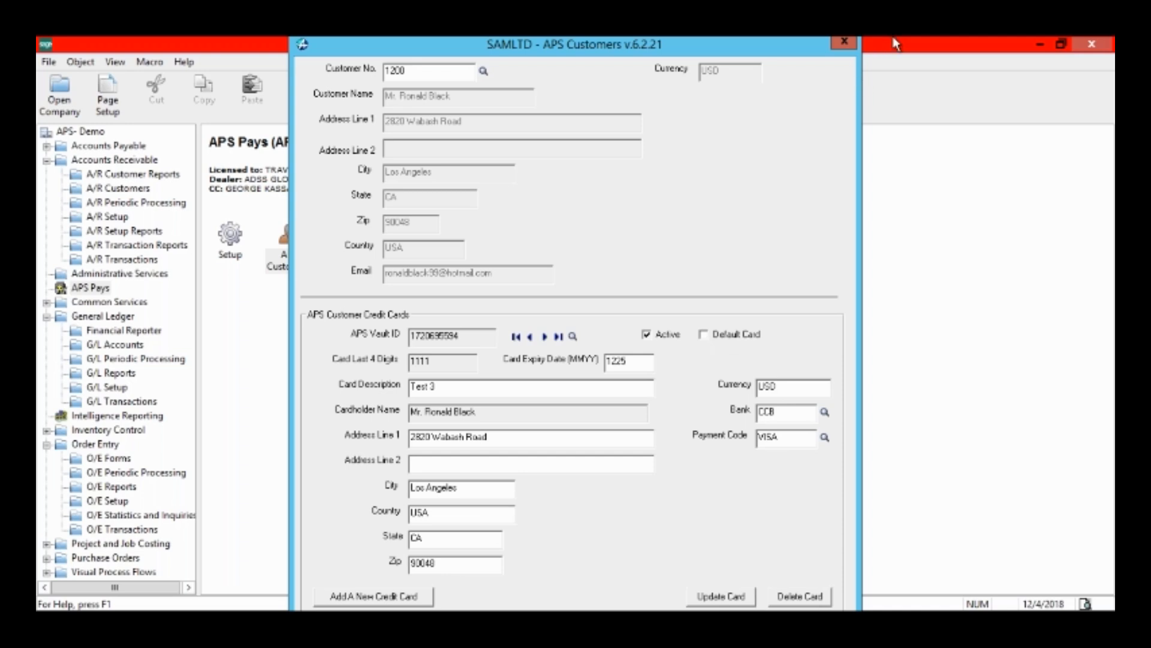
left_click(845, 42)
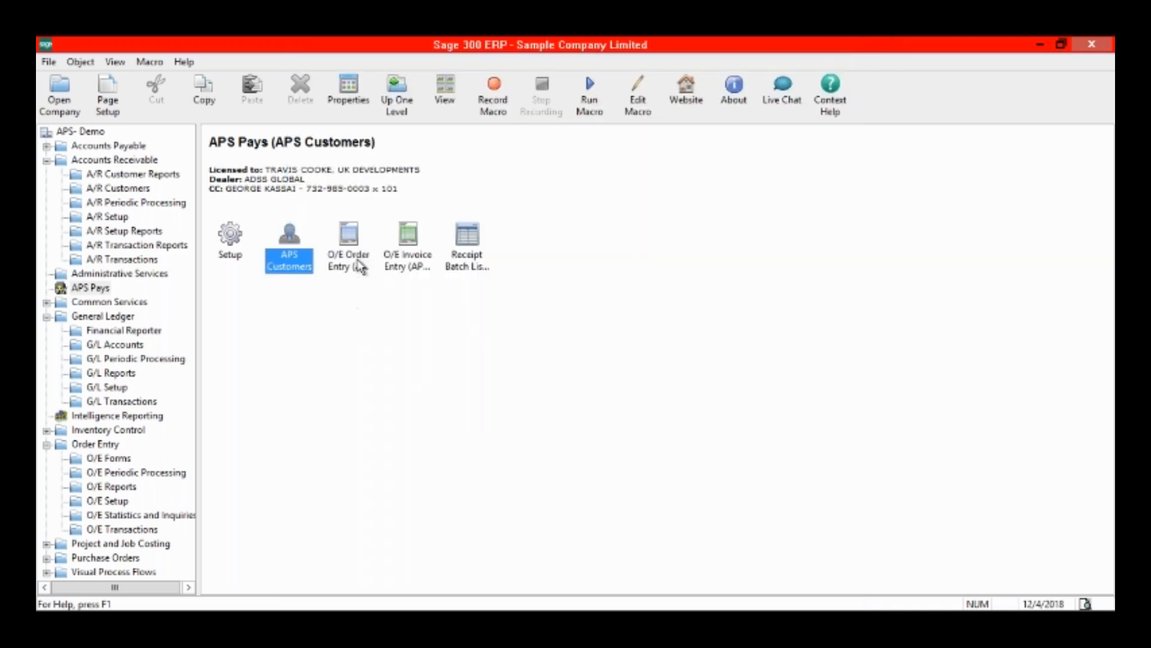
Start a new order in O/E Order Entry (APS Pays) for the third customer in the customer list.
double_click(358, 264)
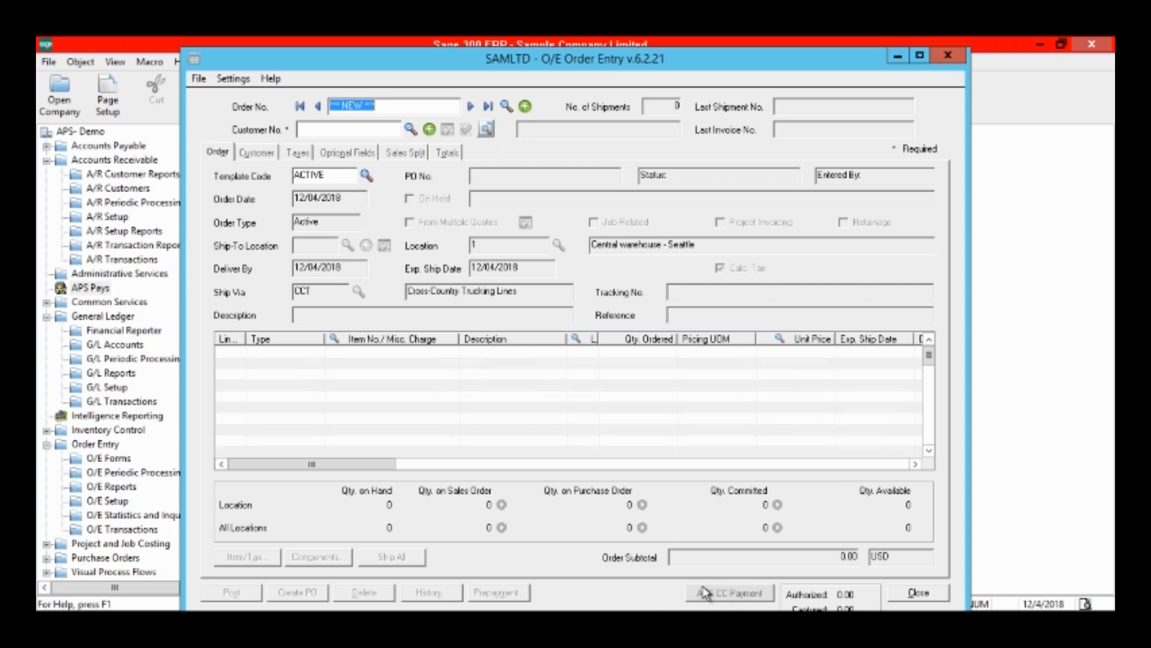
left_click(411, 127)
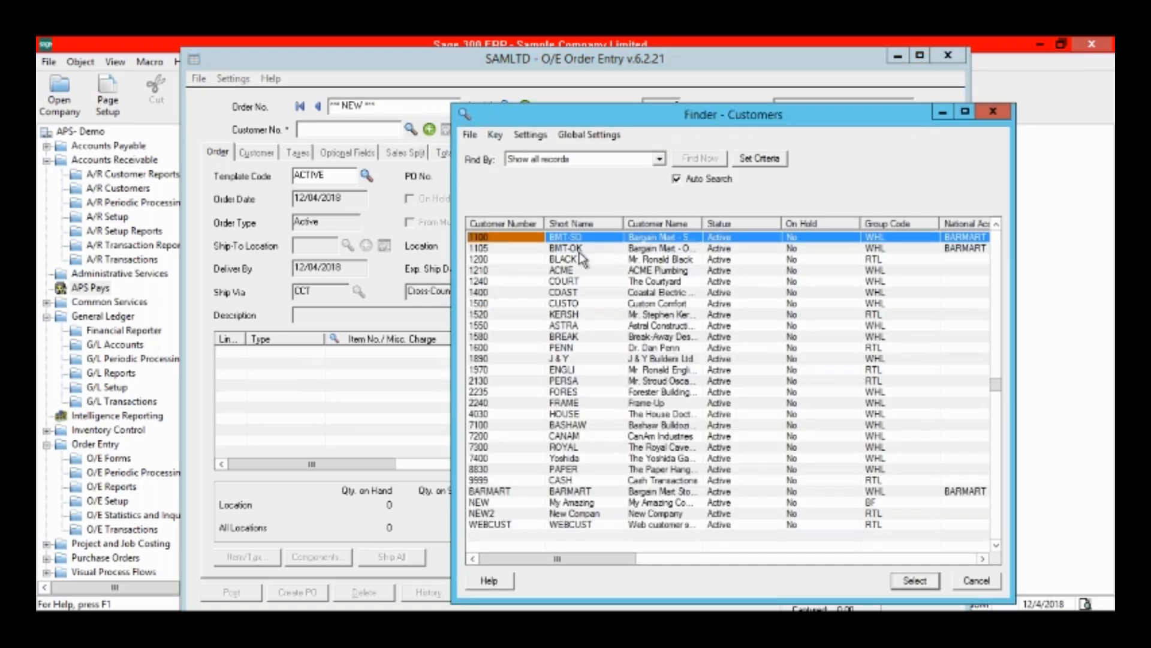
double_click(581, 258)
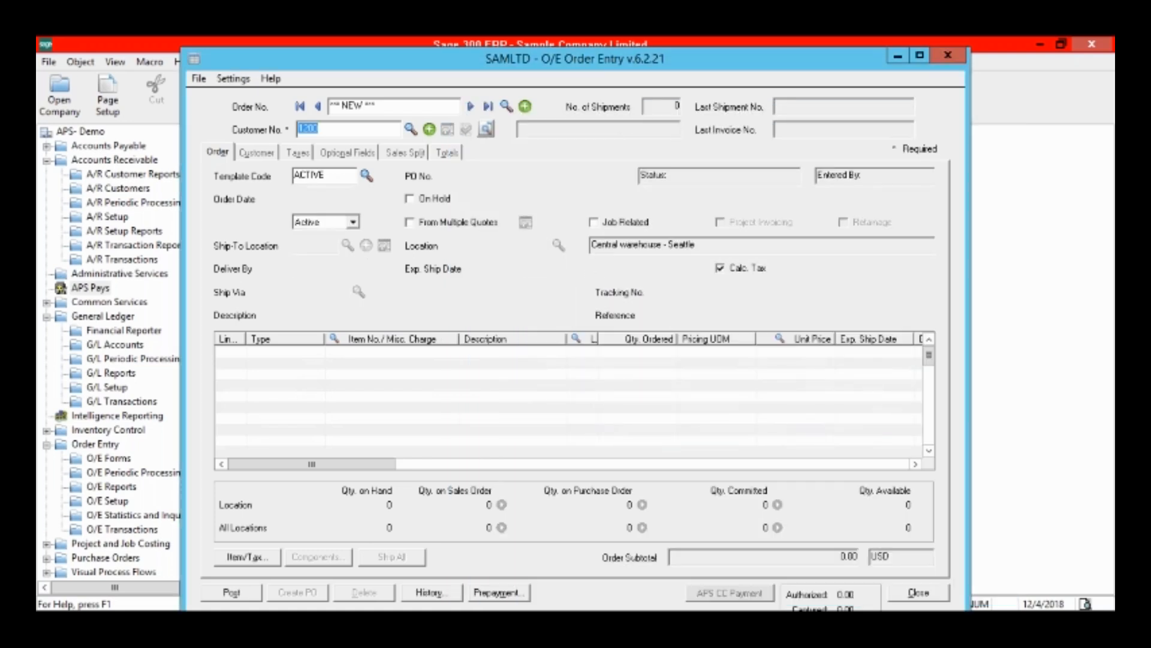
Add an order line for 20 of item A1-103/0 and post the order without printing the confirmation.
left_click(435, 339)
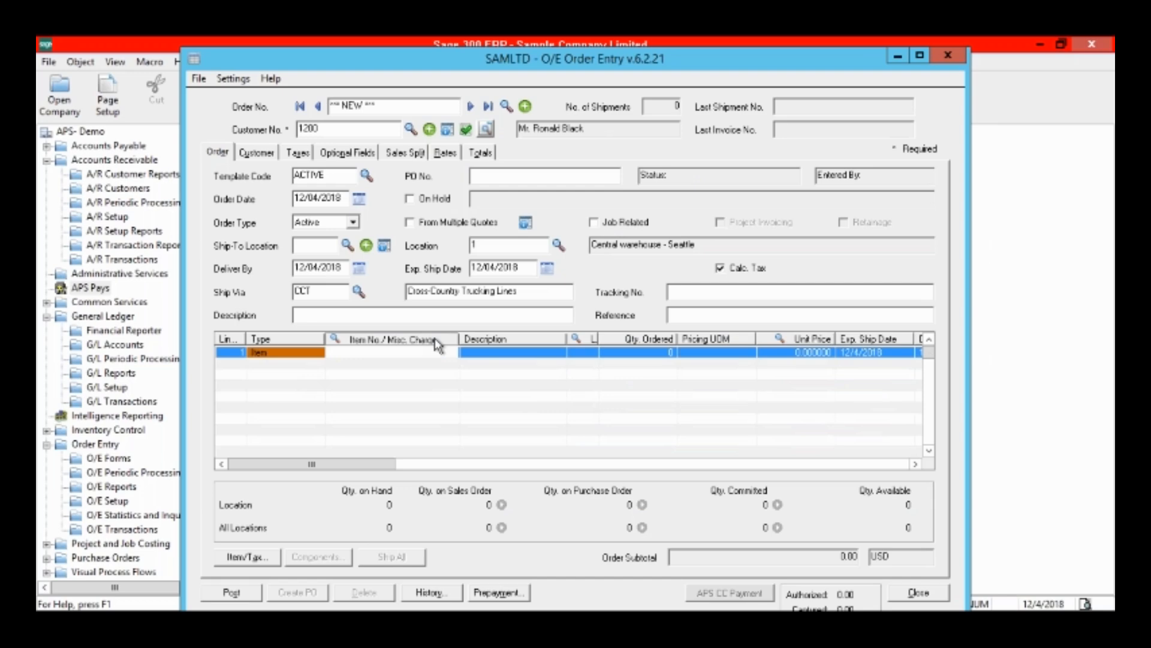
double_click(507, 315)
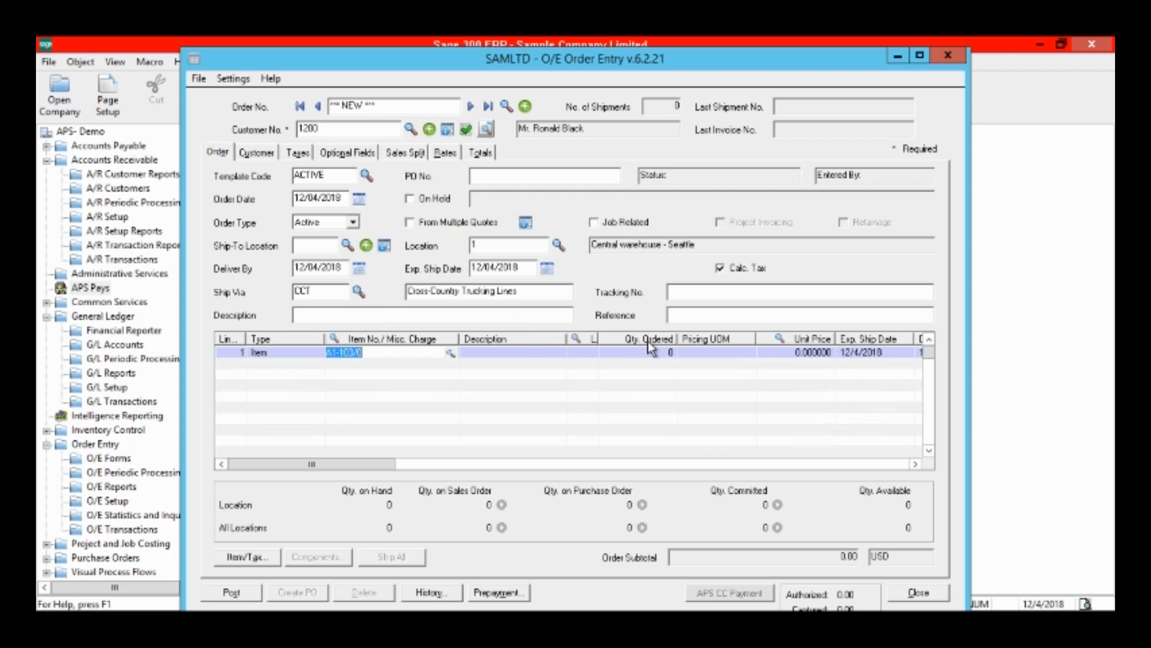
left_click(654, 351)
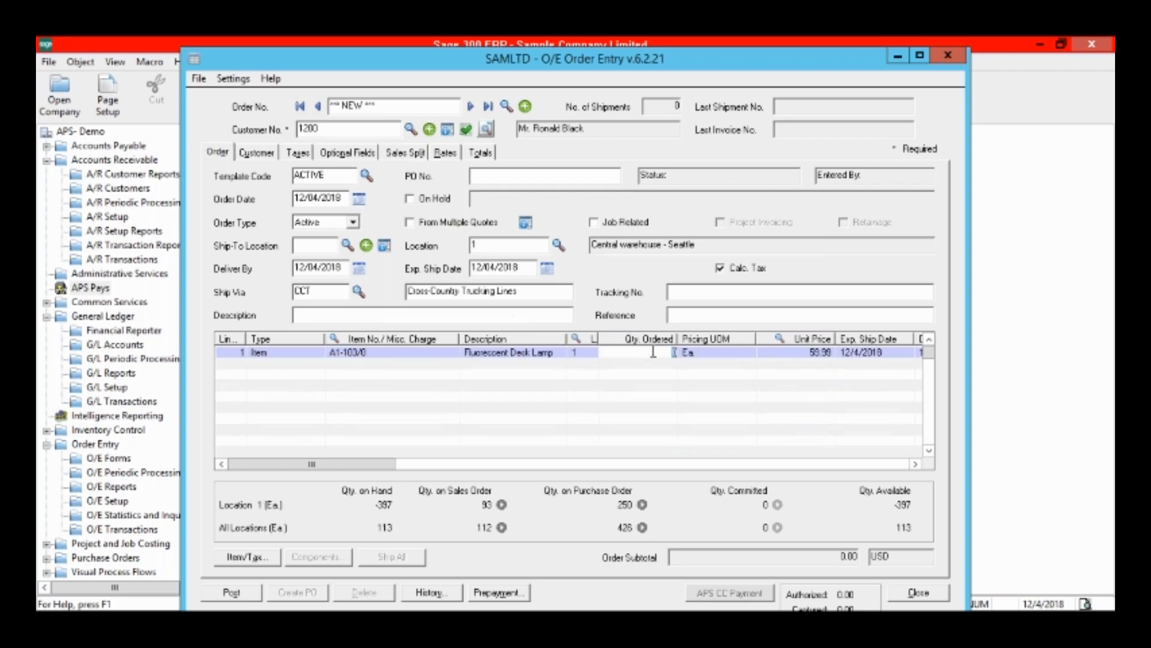
type("20")
key("Return")
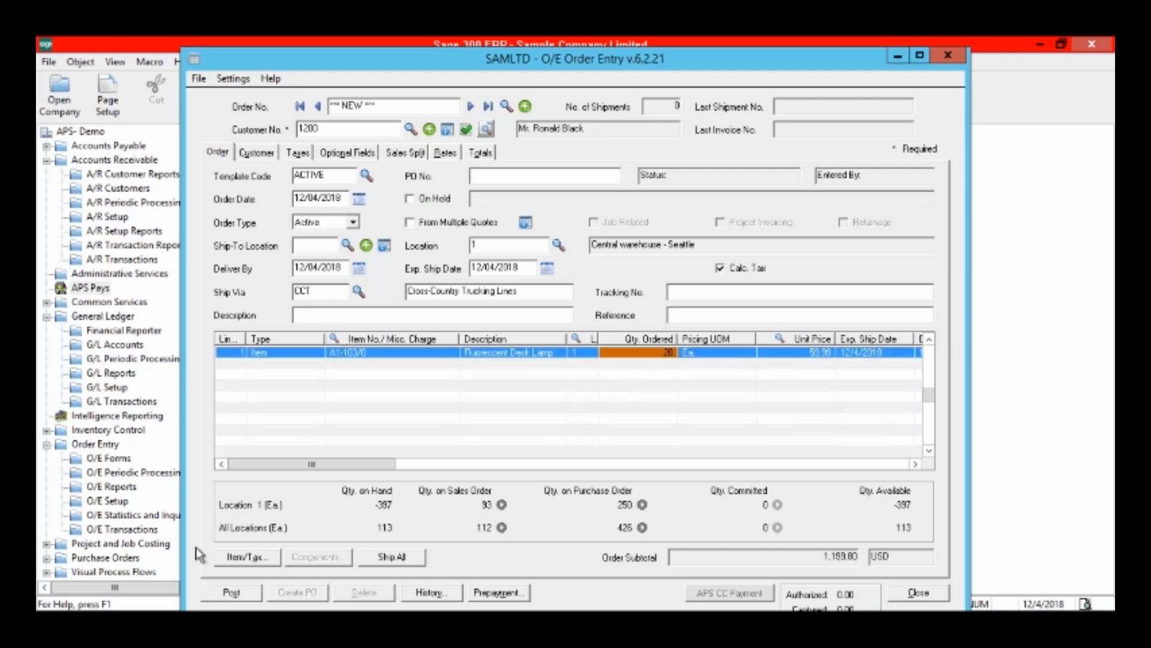
left_click(224, 591)
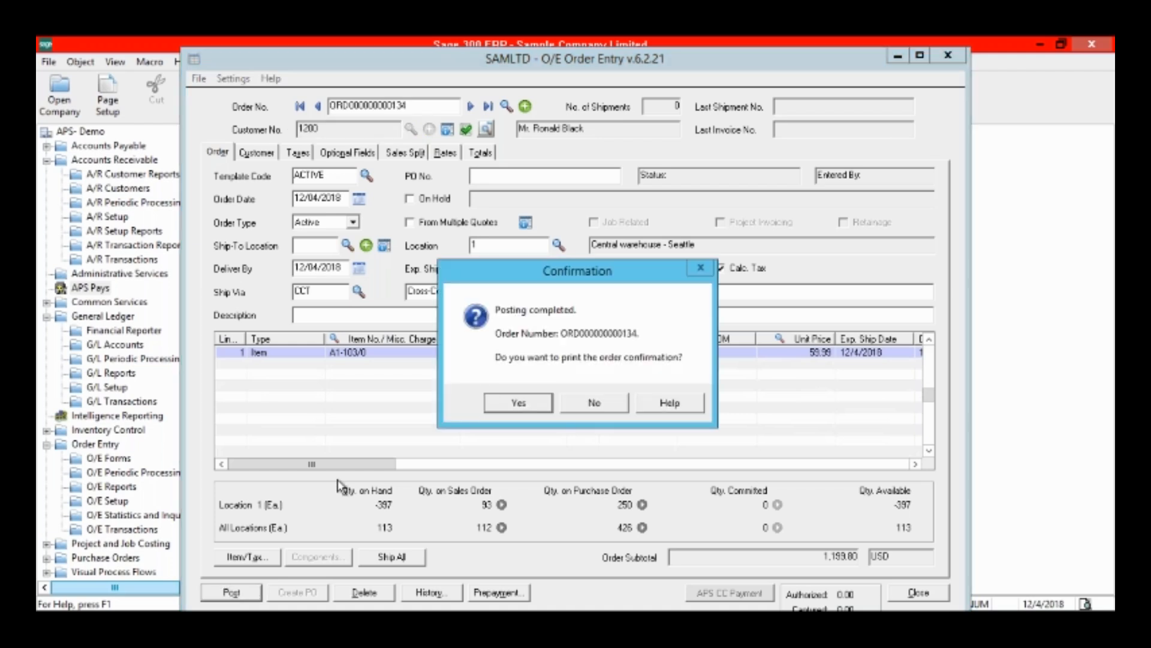
left_click(618, 409)
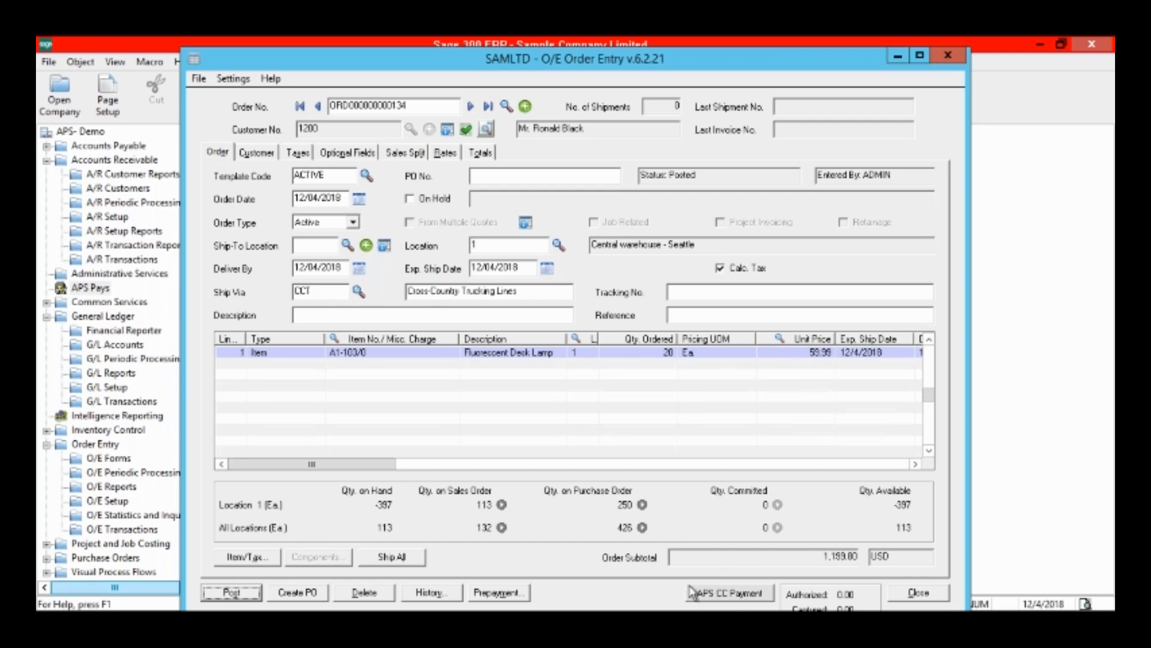
Open the order's APS credit card payment and review the customer's saved cards and the card management window.
left_click(730, 596)
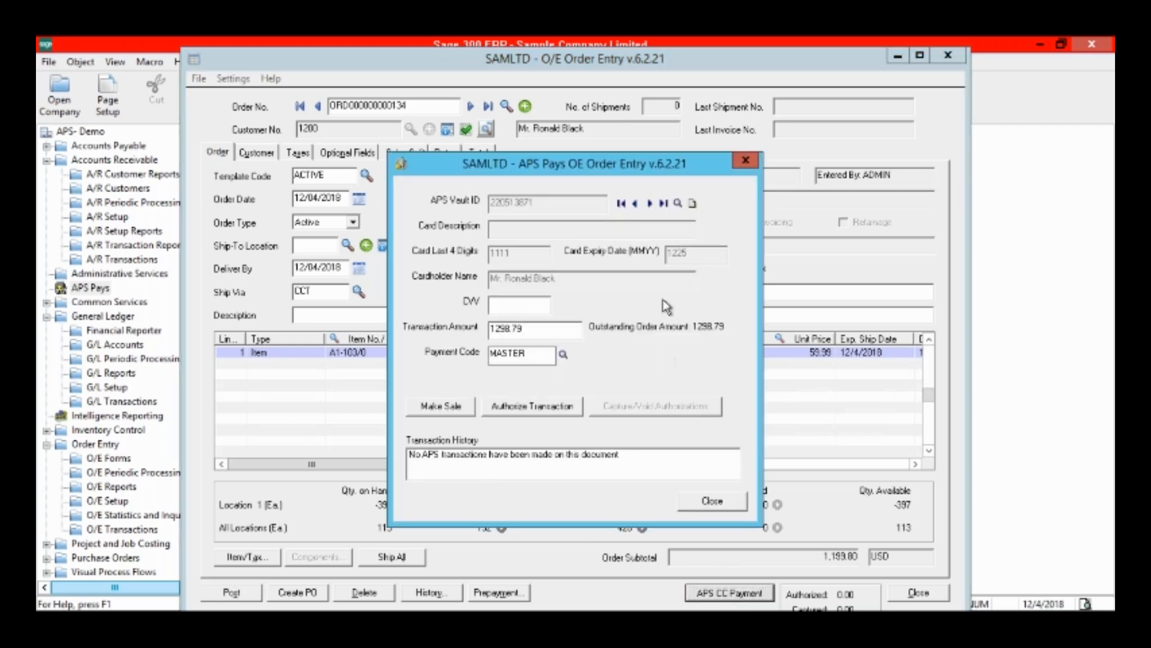
left_click(678, 204)
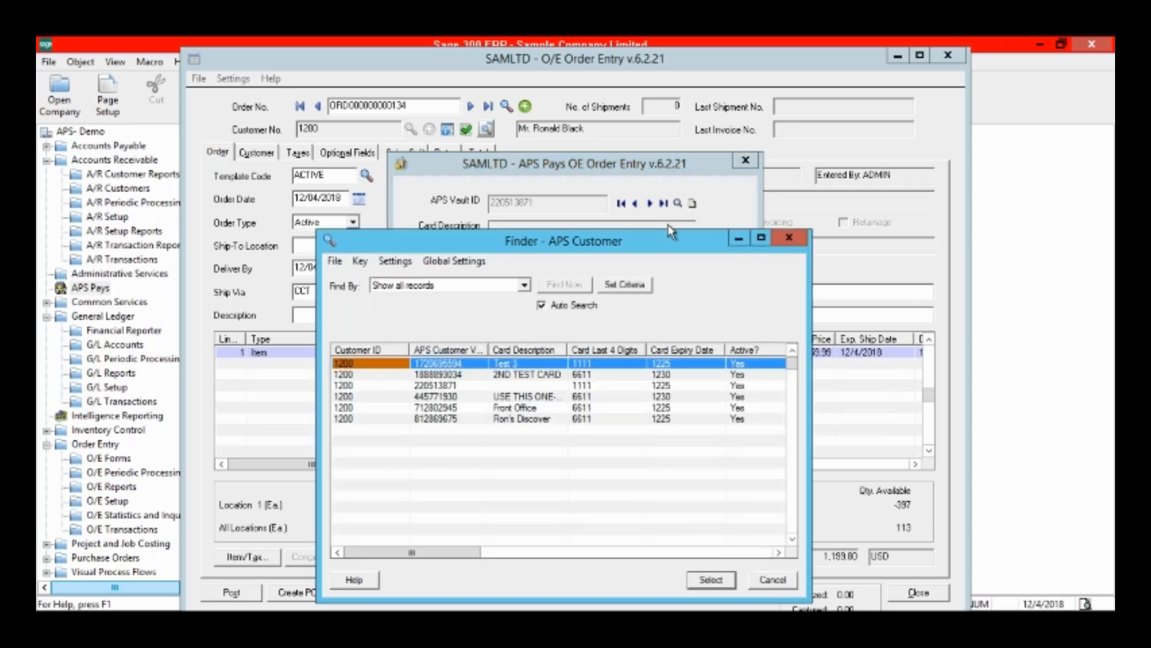
left_click(789, 240)
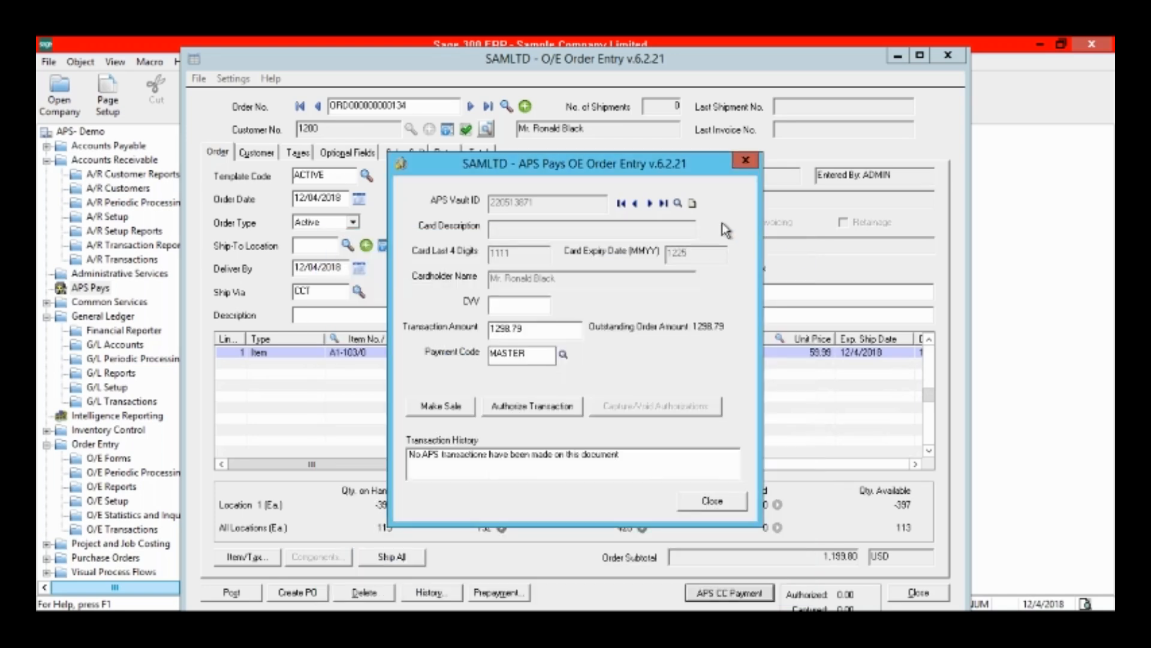
left_click(696, 204)
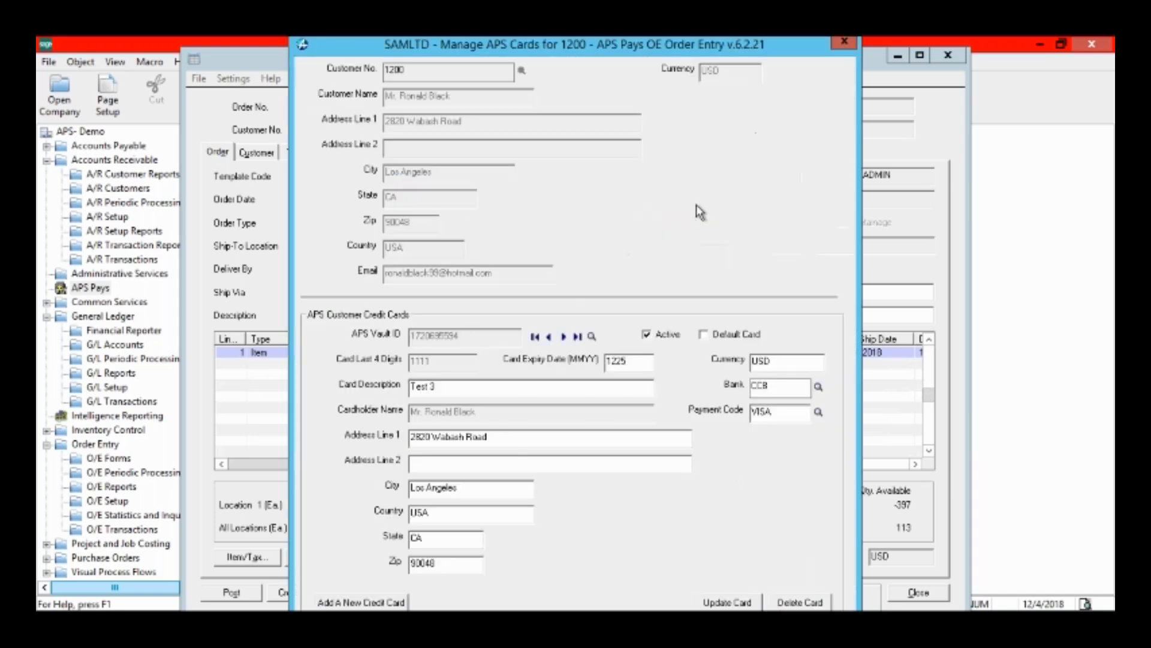
left_click(847, 37)
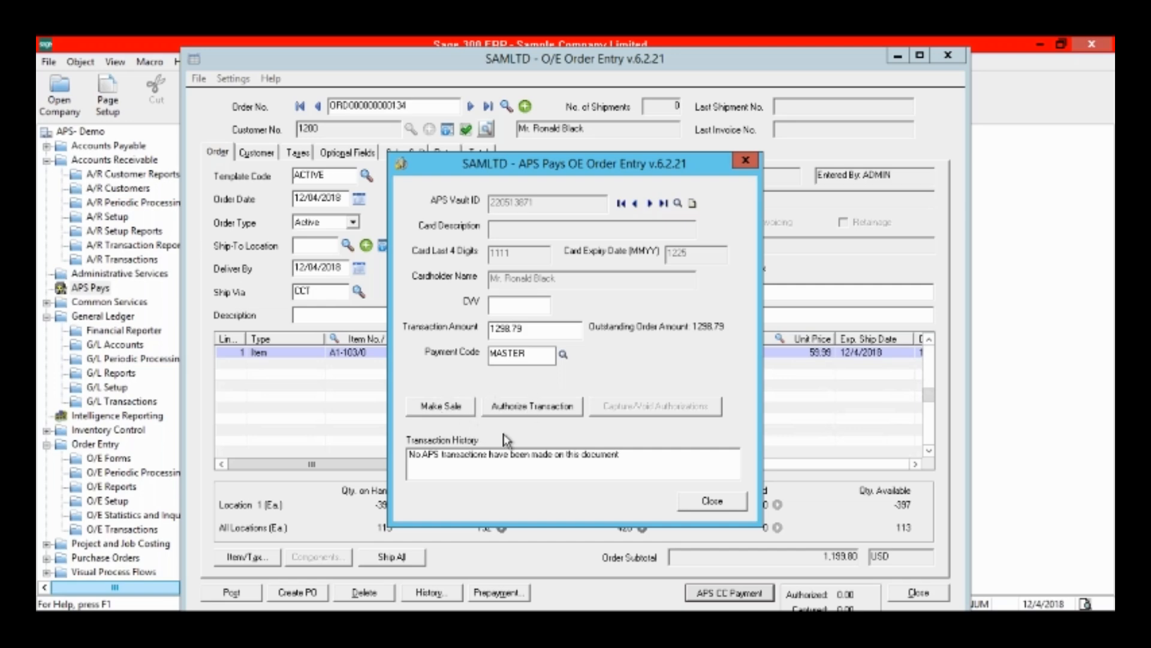
Authorize the order's outstanding amount on the preselected card and close the payment window.
left_click(520, 408)
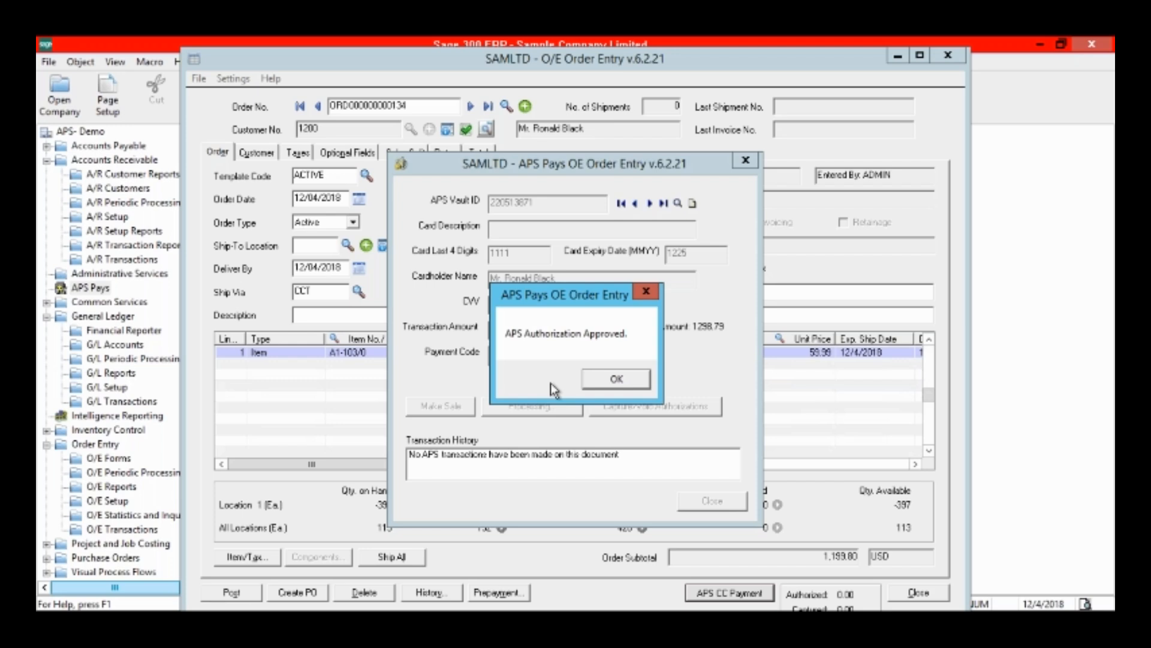
left_click(613, 377)
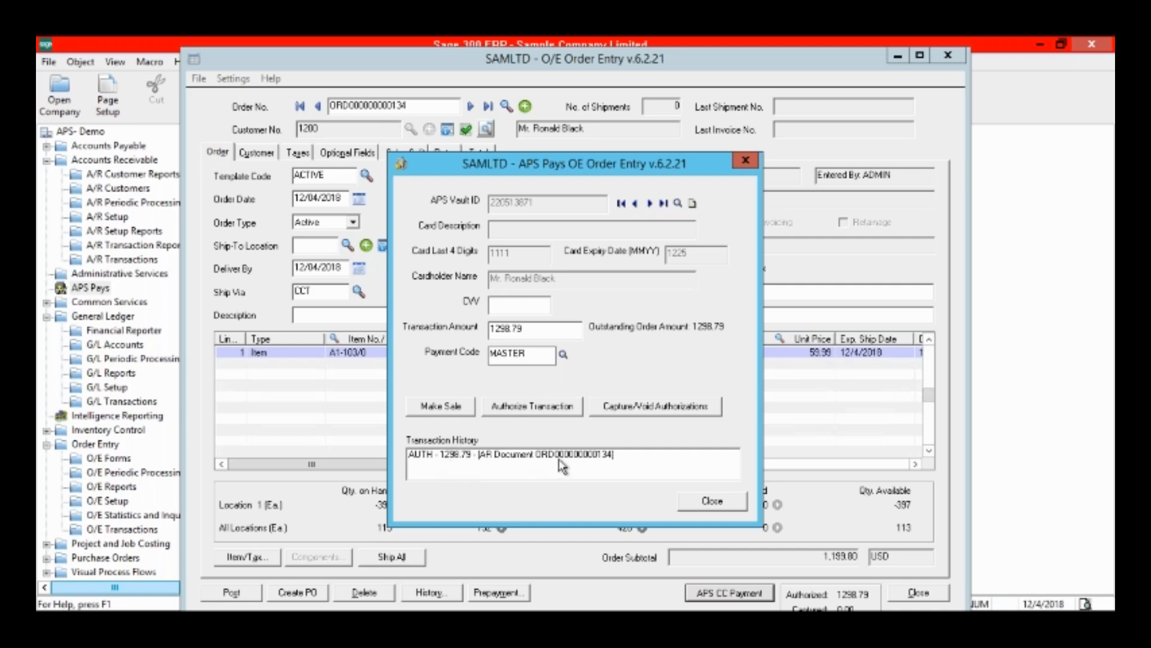
left_click(716, 501)
Ship all items on the order and post the shipment without printing, leaving order entry when done.
left_click(419, 557)
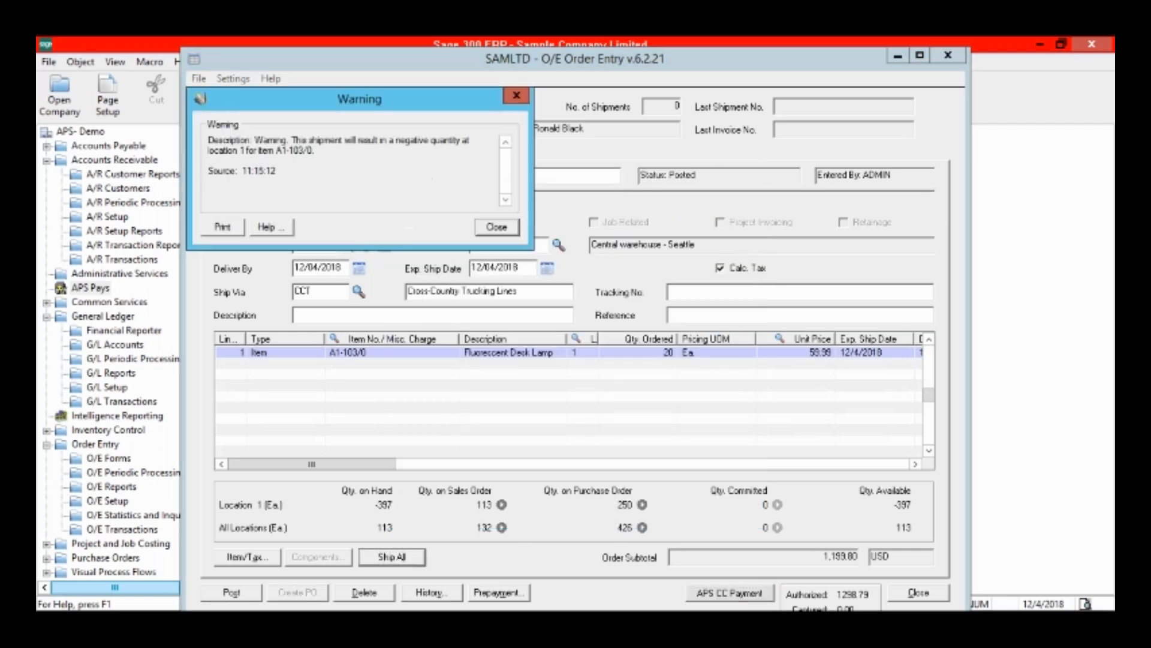
left_click(514, 228)
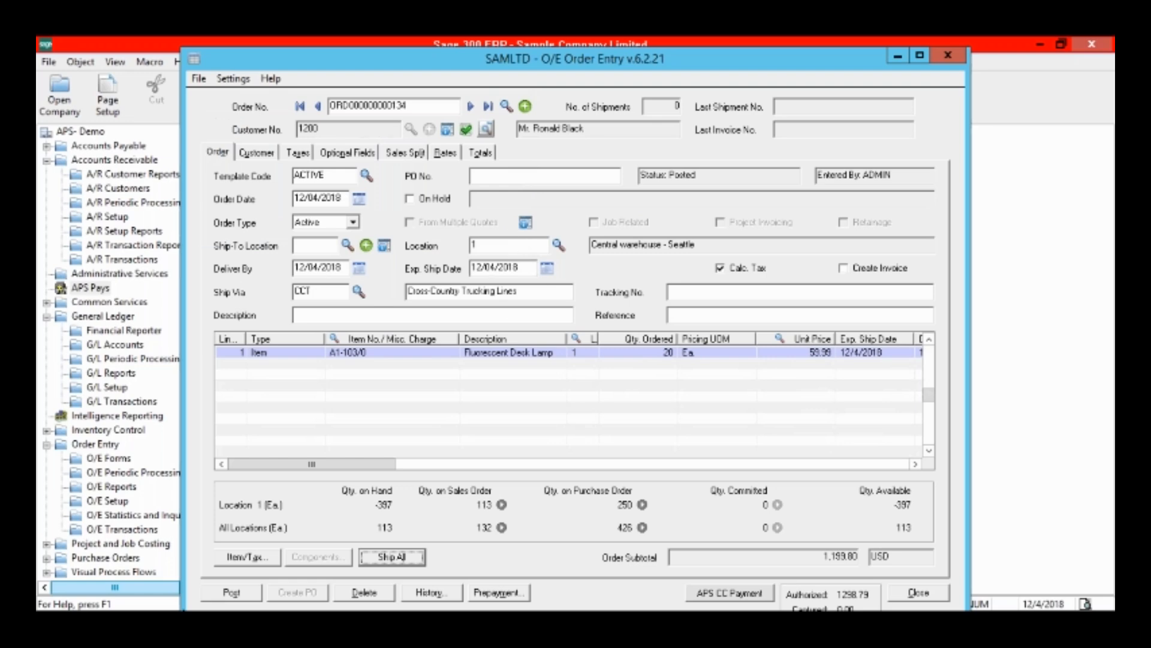
left_click(231, 593)
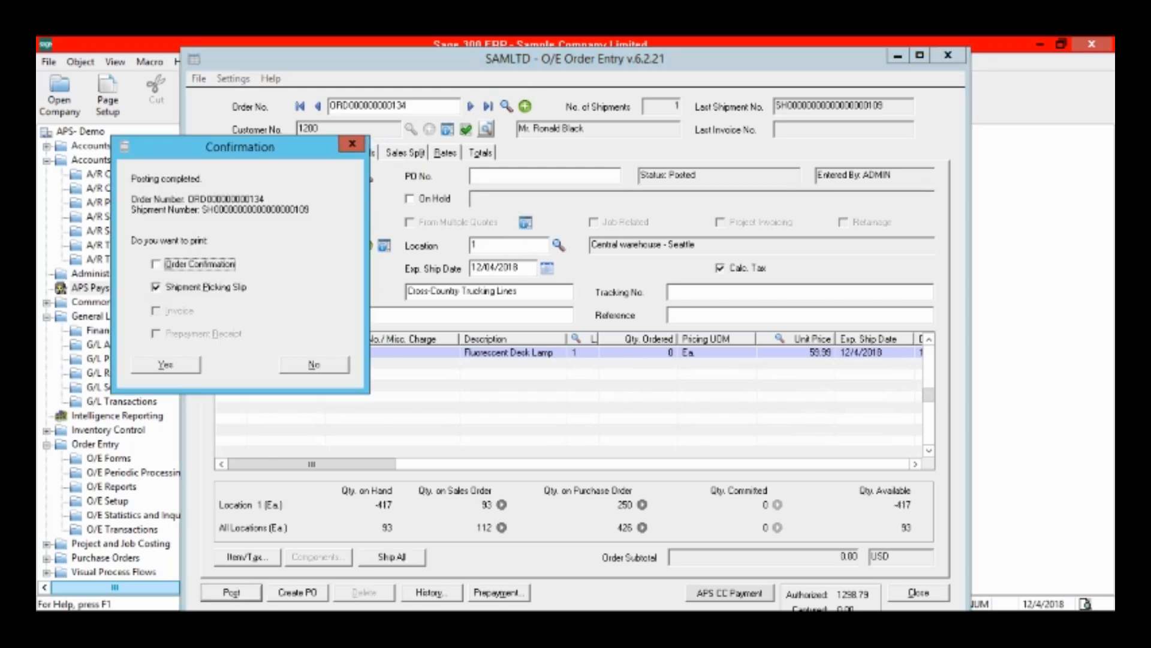
left_click(336, 362)
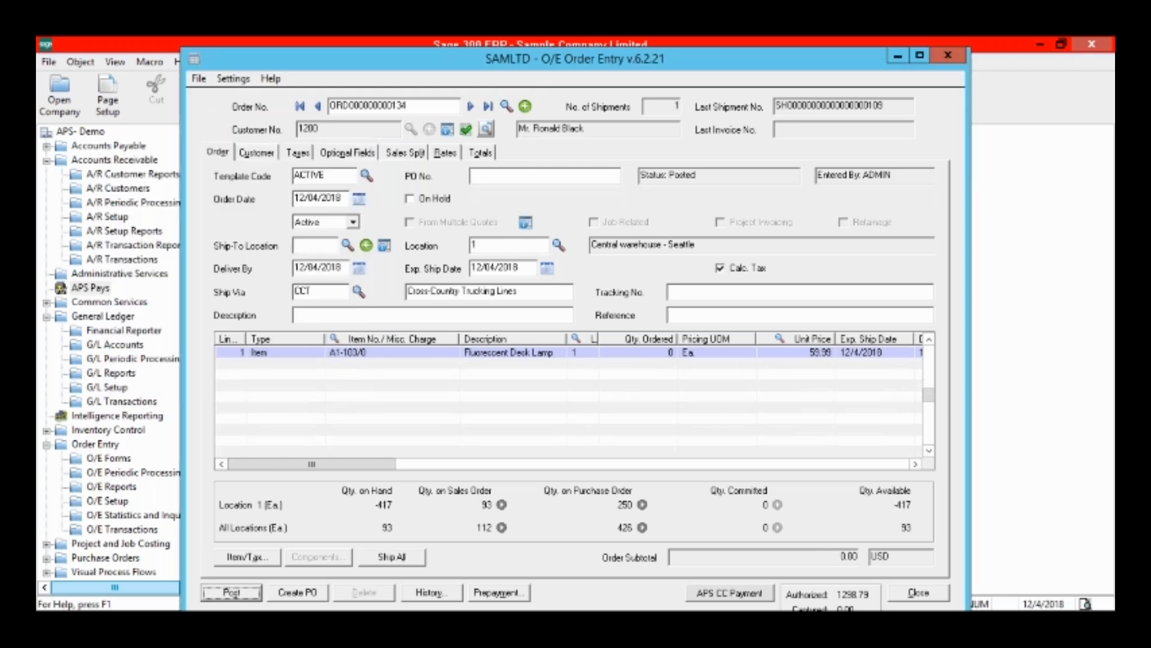
left_click(951, 60)
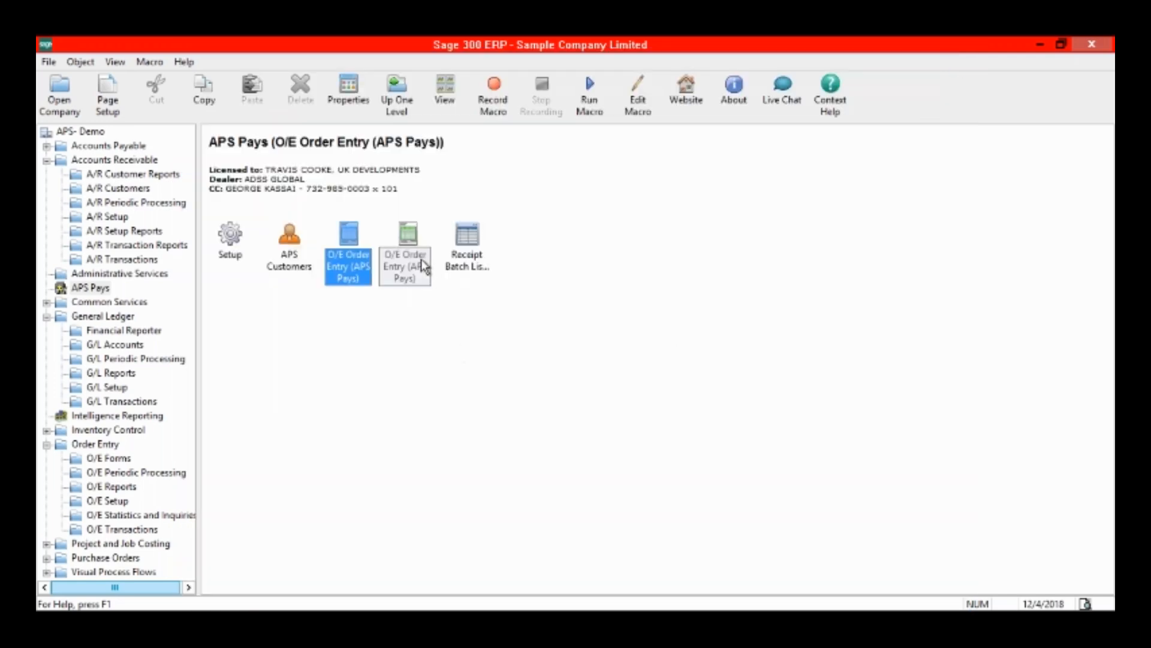
Start a new APS Pays O/E invoice for the order's customer and load the shipment dated 12/4/2018 into it.
left_click(424, 265)
double_click(423, 265)
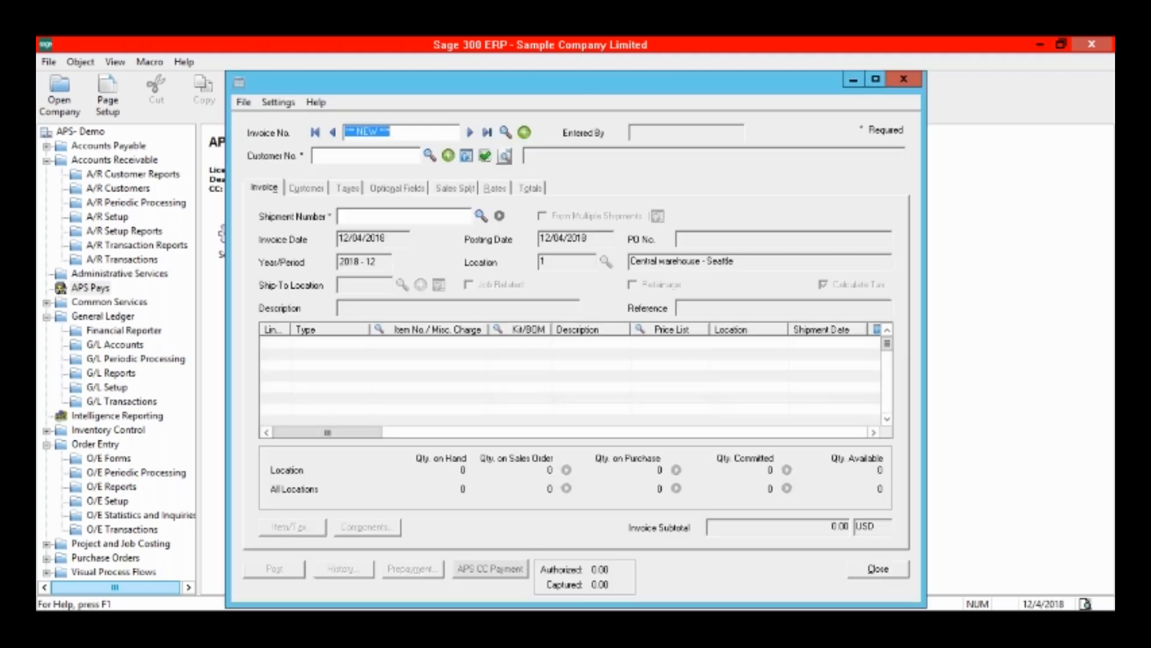
left_click(430, 157)
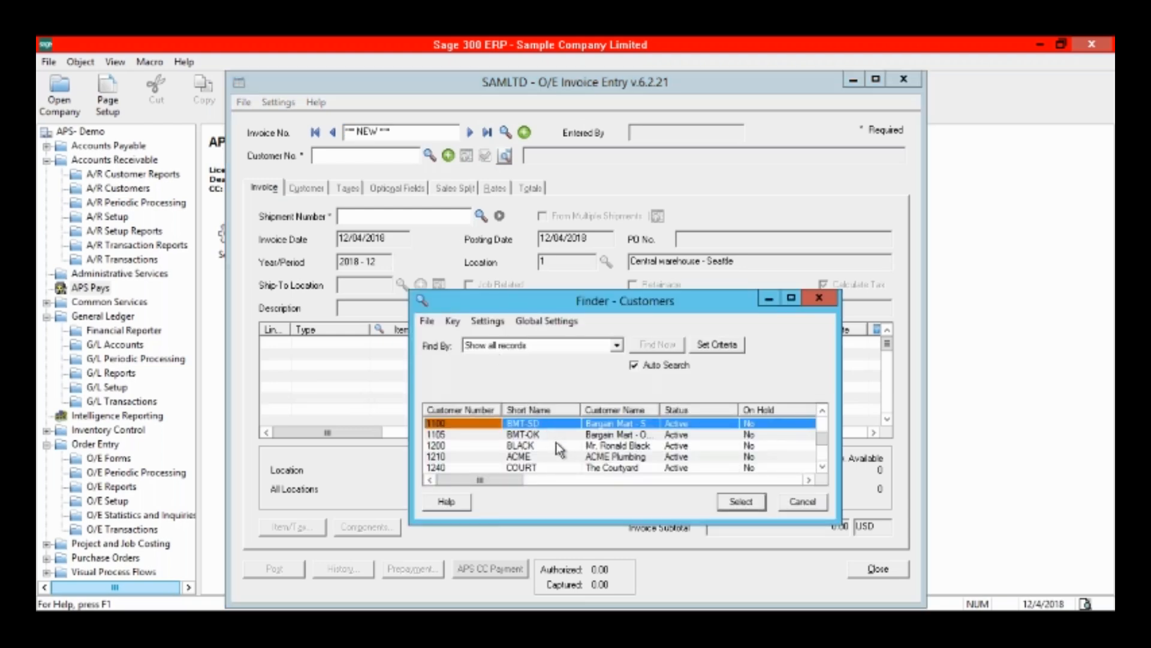
double_click(556, 444)
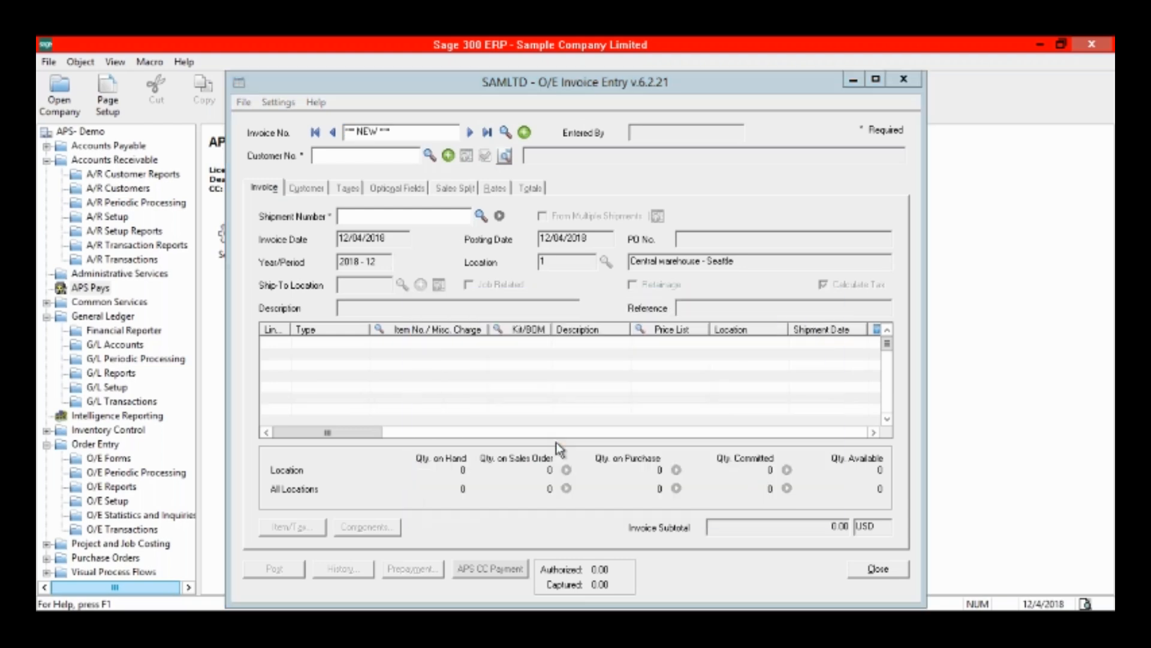
left_click(482, 217)
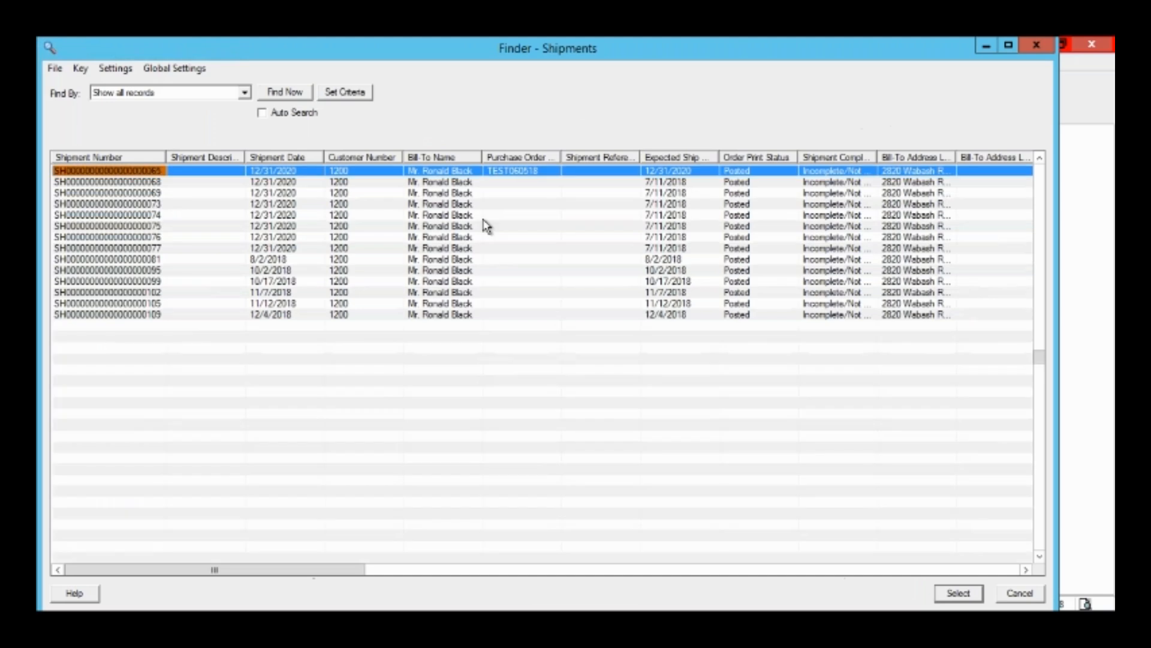
double_click(291, 317)
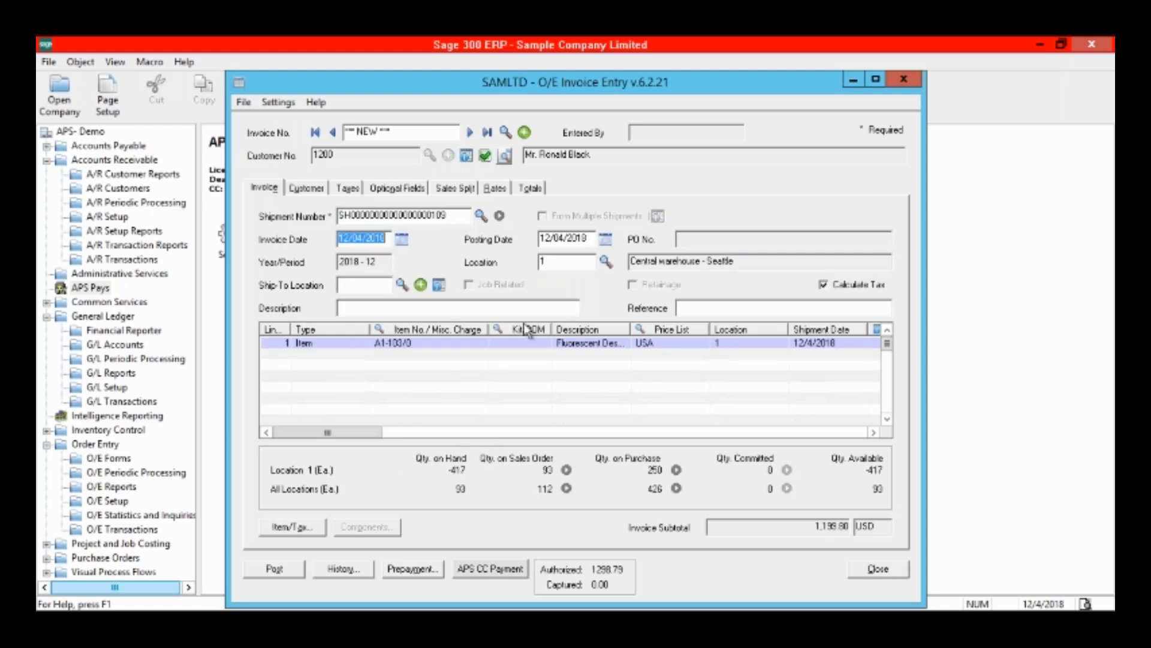
Make an APS sale for the invoice's full outstanding amount on the preselected card, accept automatic posting, and leave invoice entry.
left_click(492, 569)
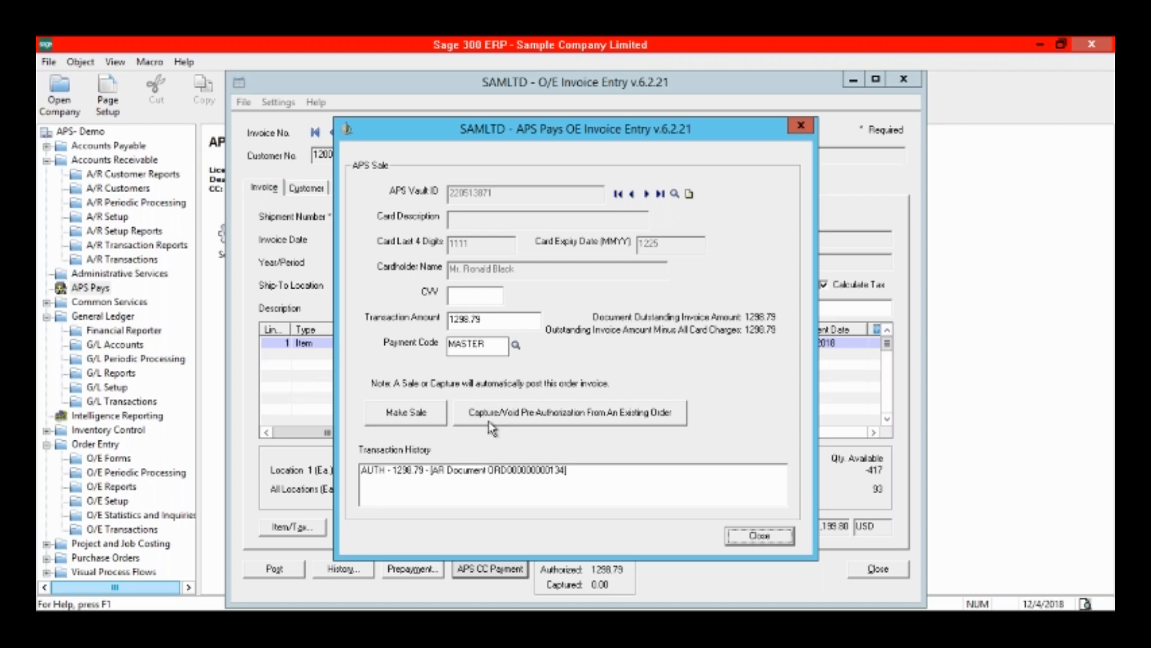
left_click(421, 415)
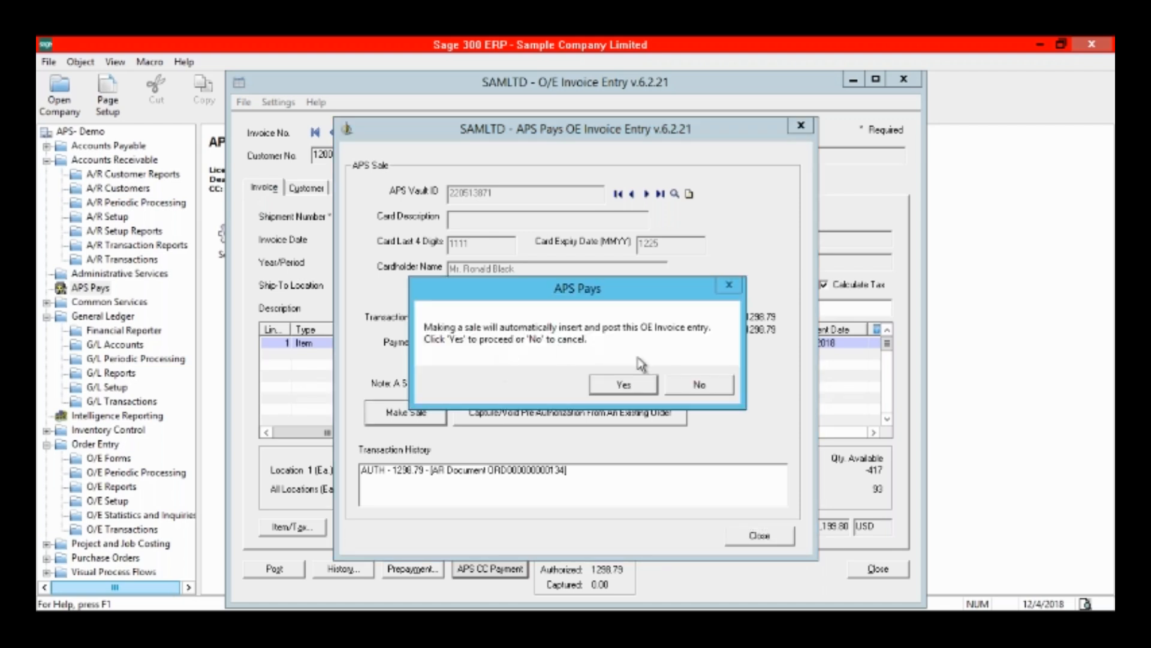
left_click(623, 385)
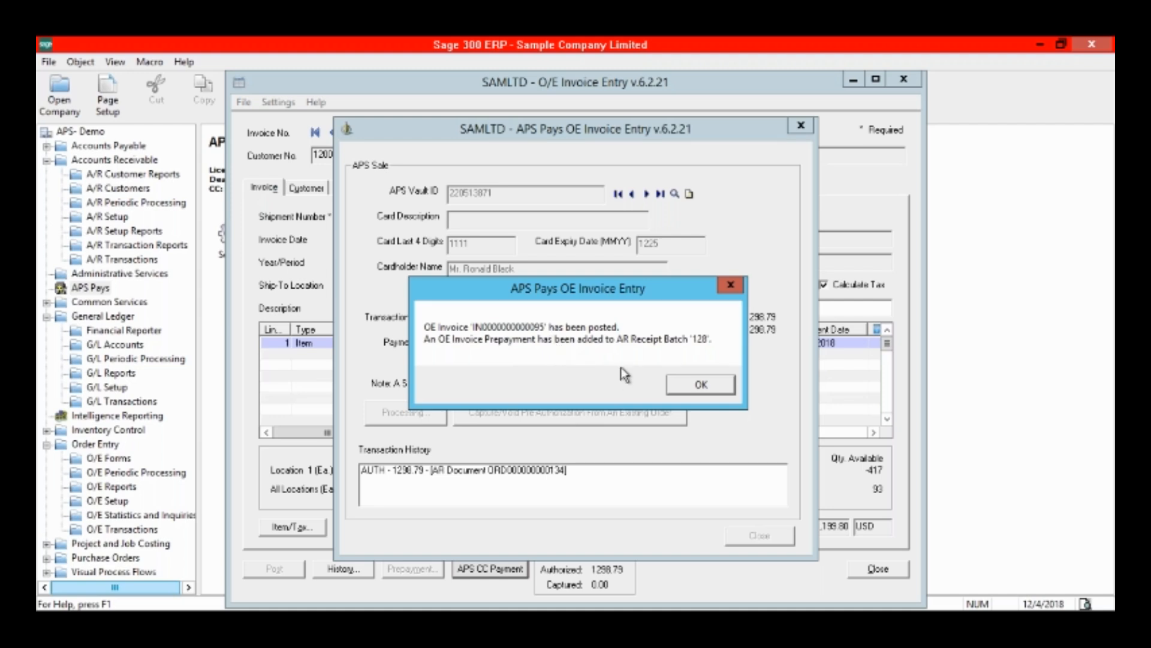
left_click(701, 387)
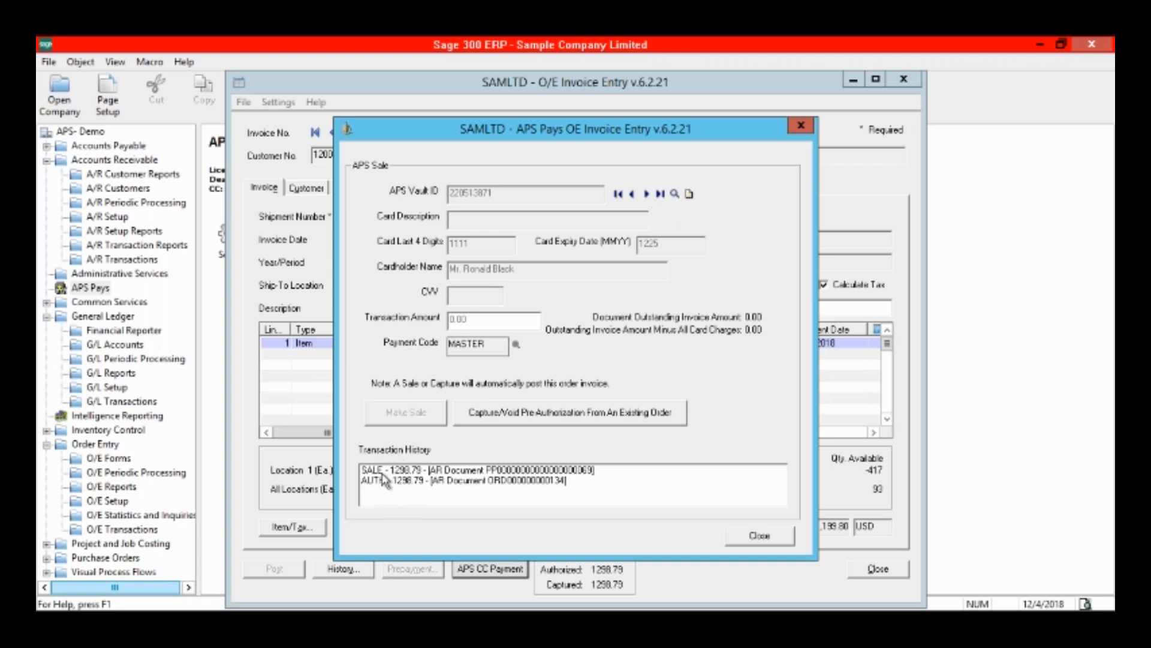
left_click(760, 536)
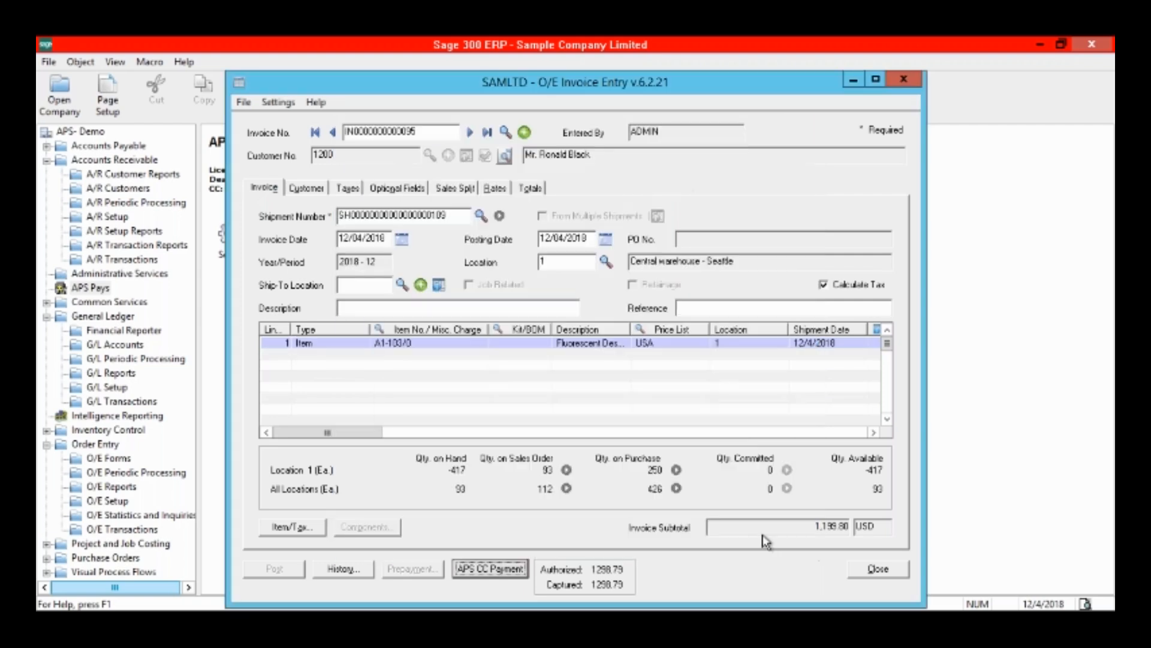
left_click(904, 80)
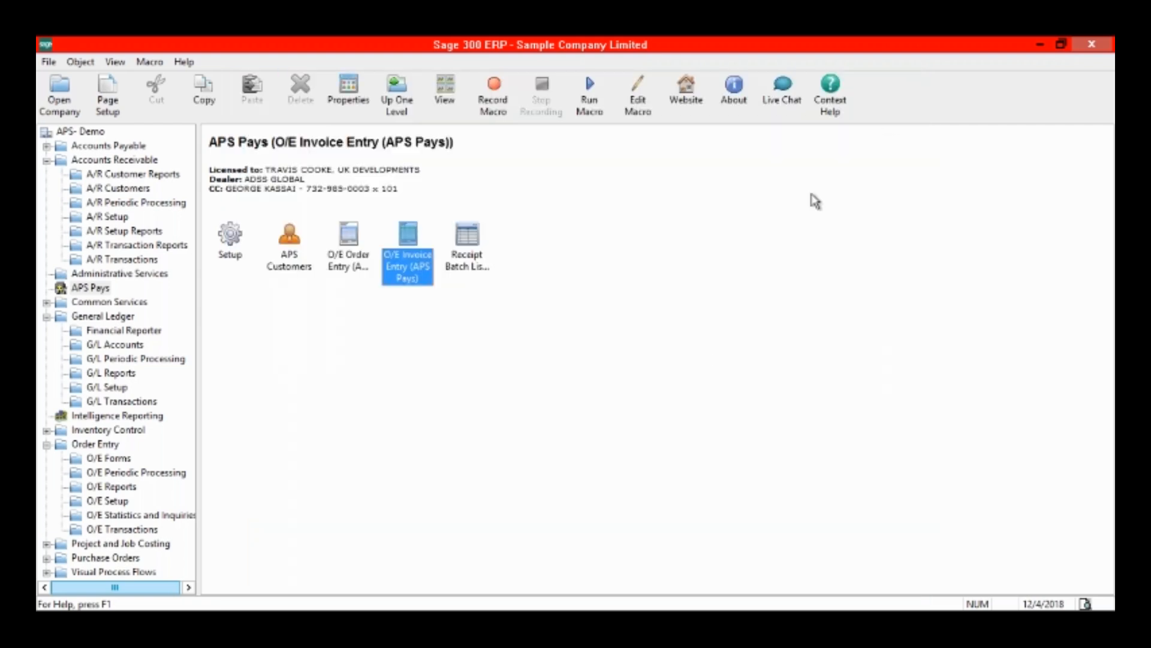